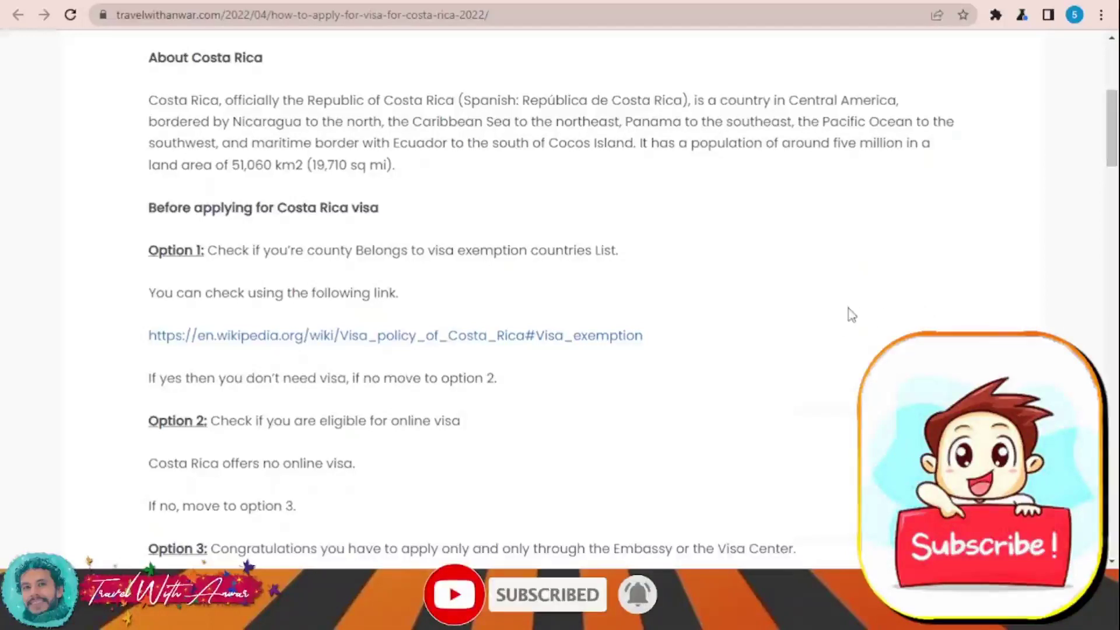
Open the Wikipedia page on Costa Rica's visa policy from the Travel With Anwar blog post
left_click(520, 337)
scroll(608, 161, "down", 1)
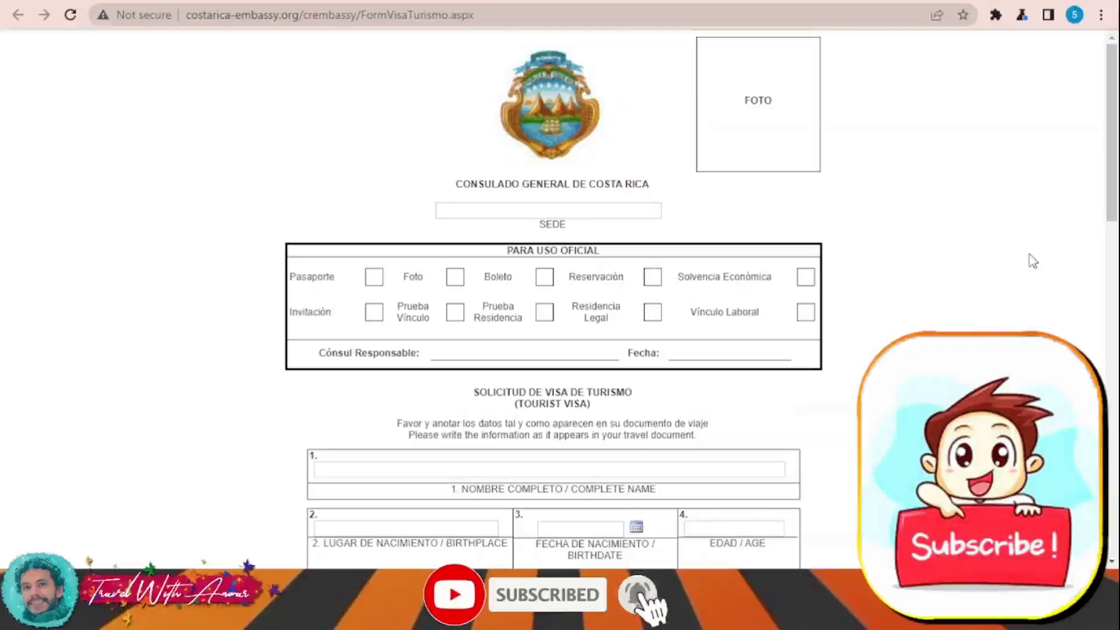
scroll(1032, 262, "down", 15)
scroll(1032, 260, "up", 15)
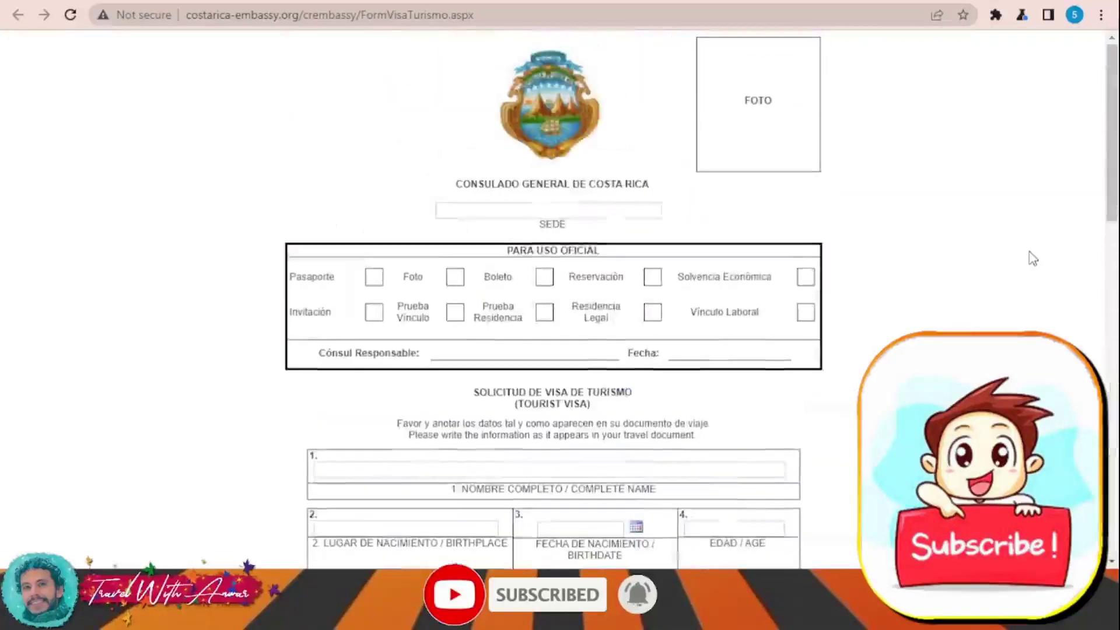
left_click(592, 211)
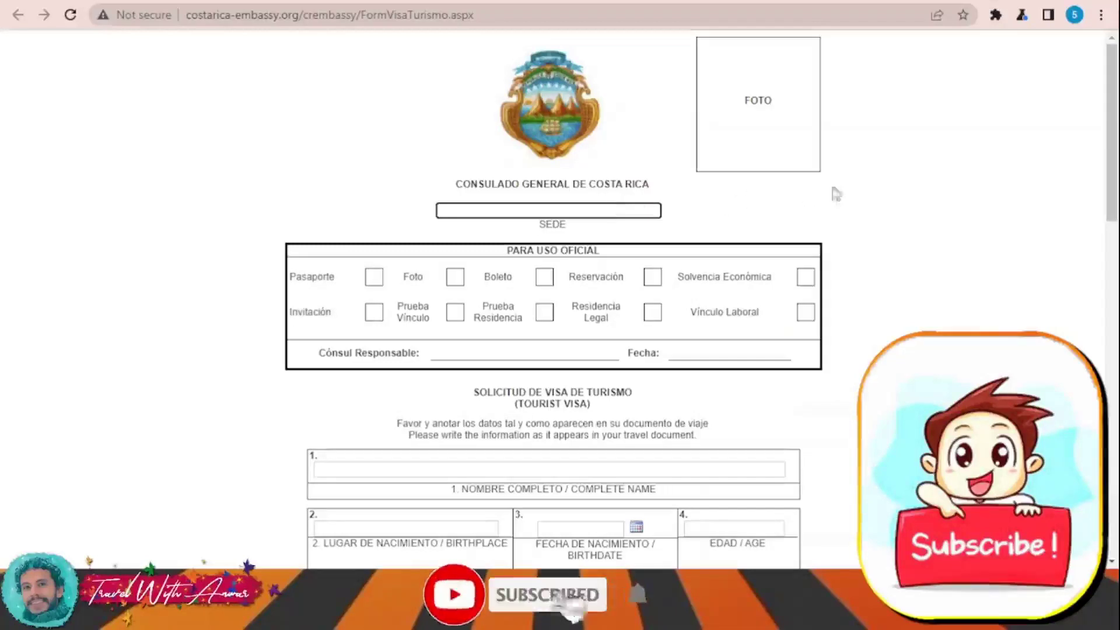
left_click(932, 182)
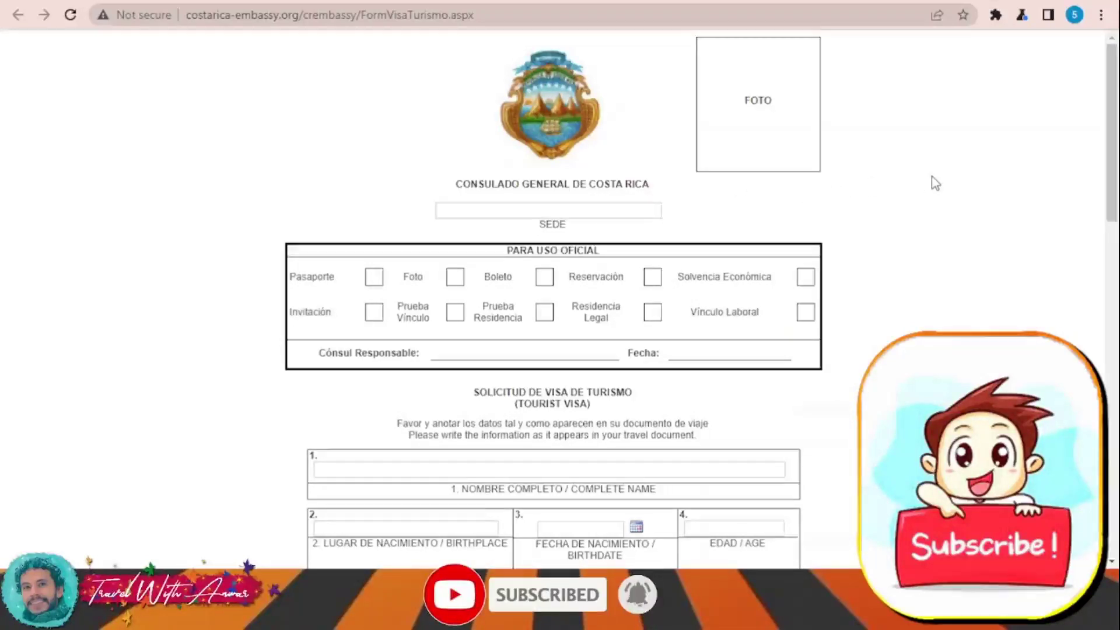
scroll(933, 181, "down", 1)
scroll(636, 183, "down", 1)
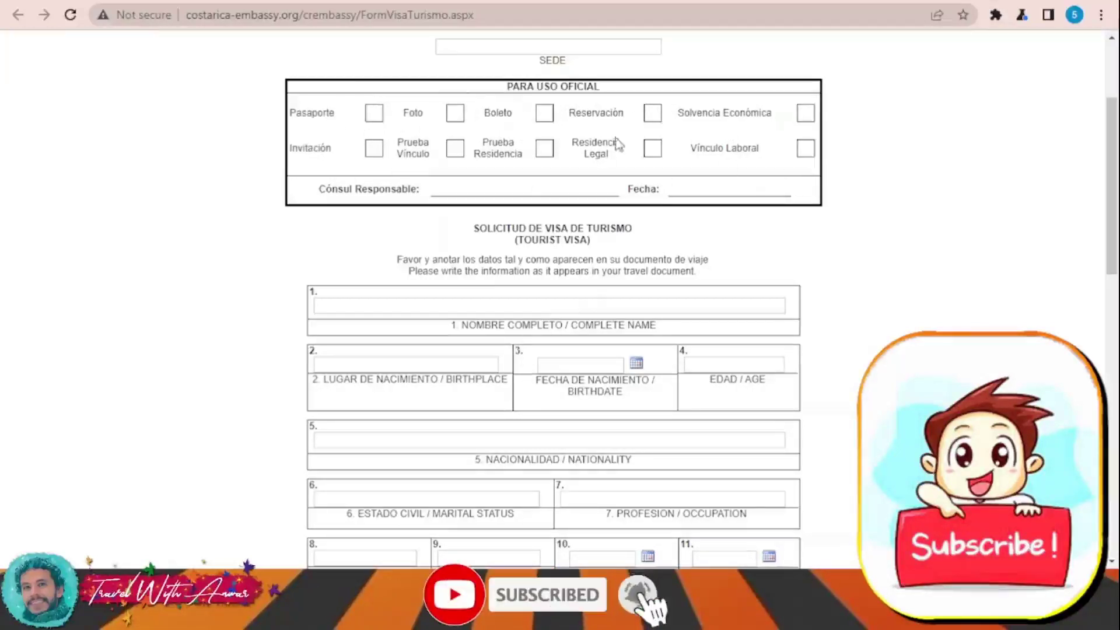
scroll(873, 215, "down", 1)
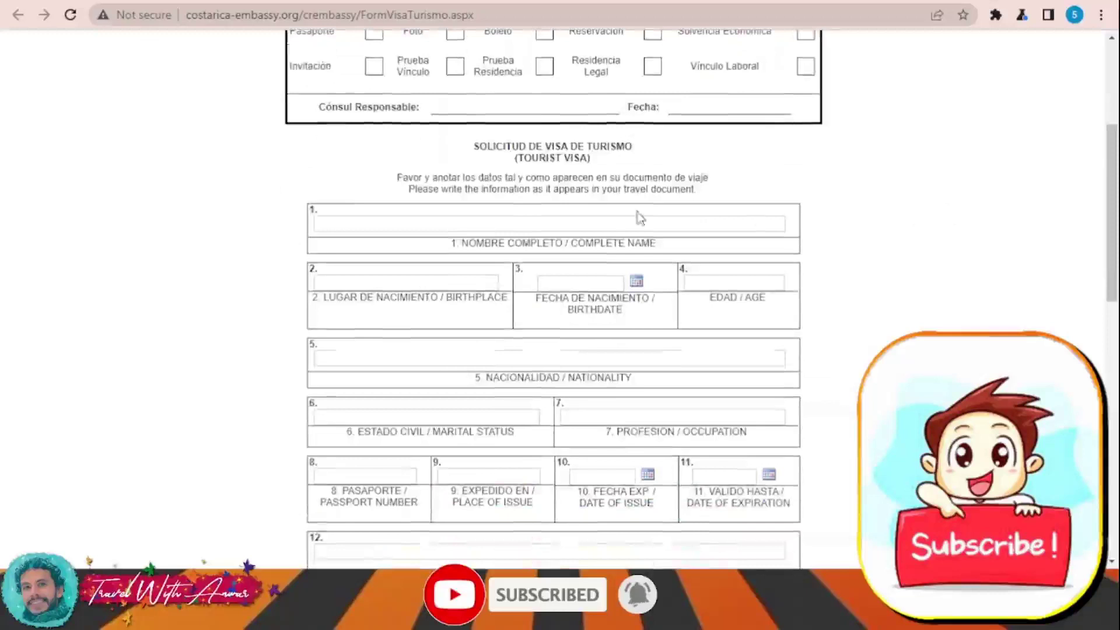
scroll(640, 177, "down", 1)
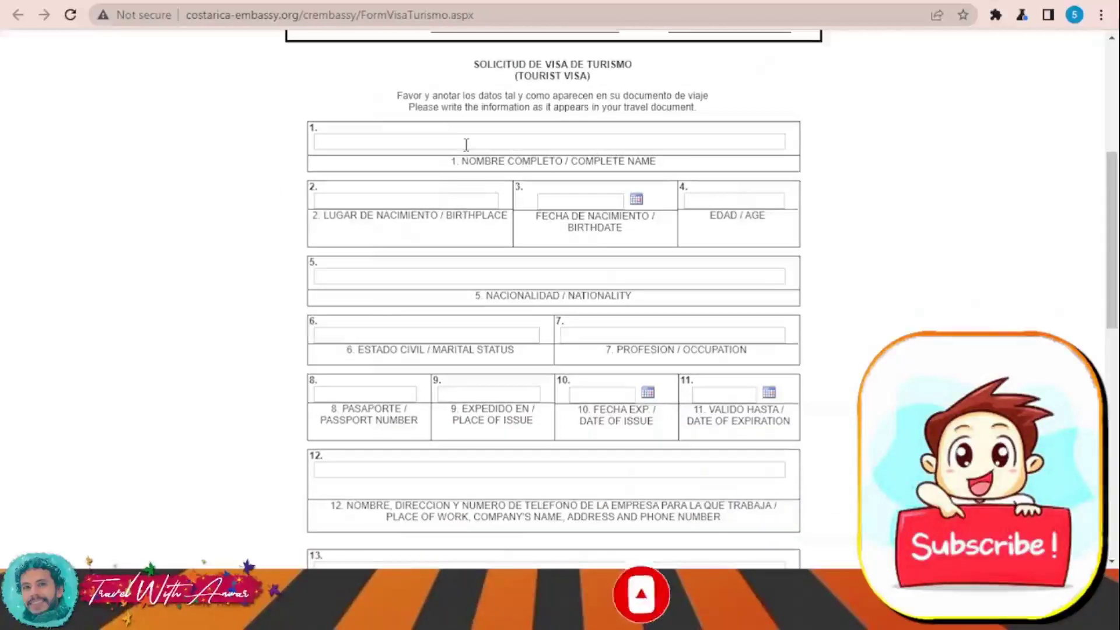
scroll(757, 172, "down", 1)
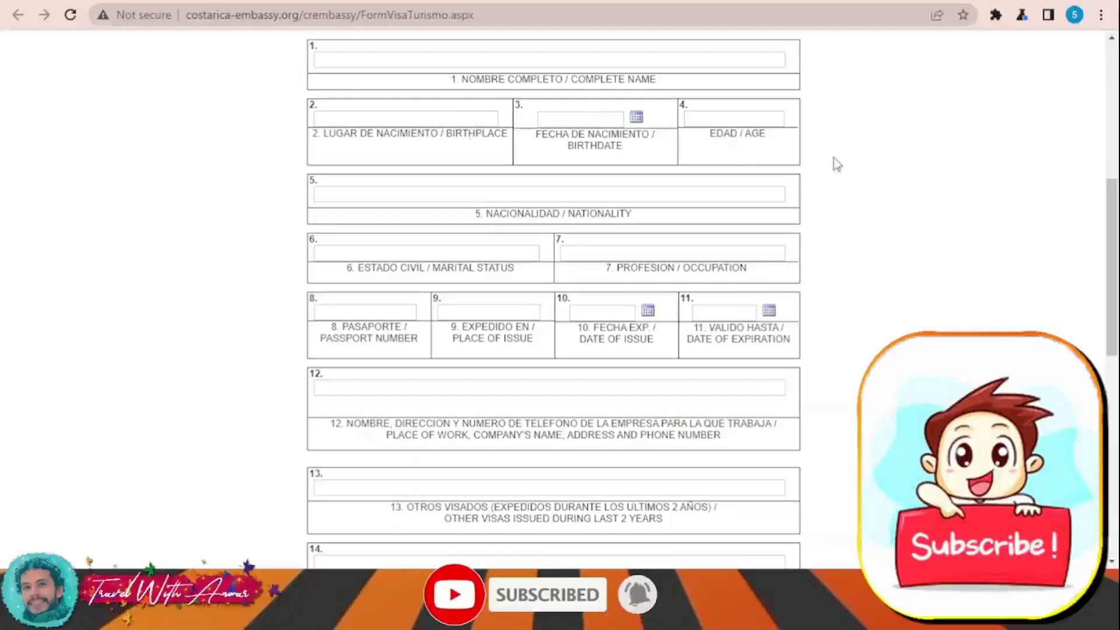
scroll(846, 167, "down", 1)
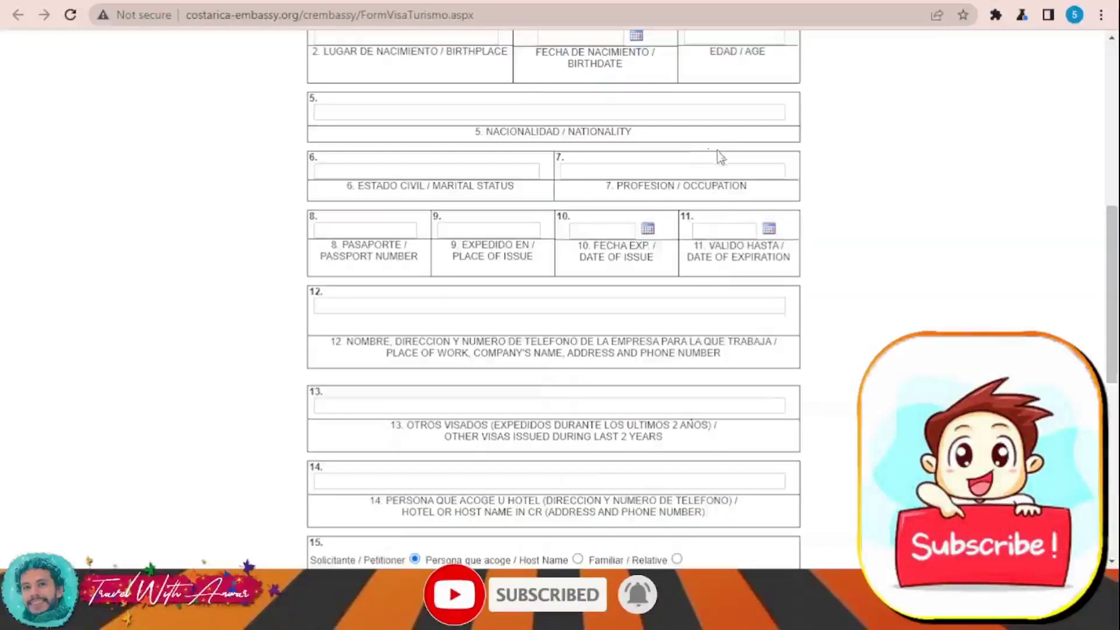
scroll(845, 116, "down", 1)
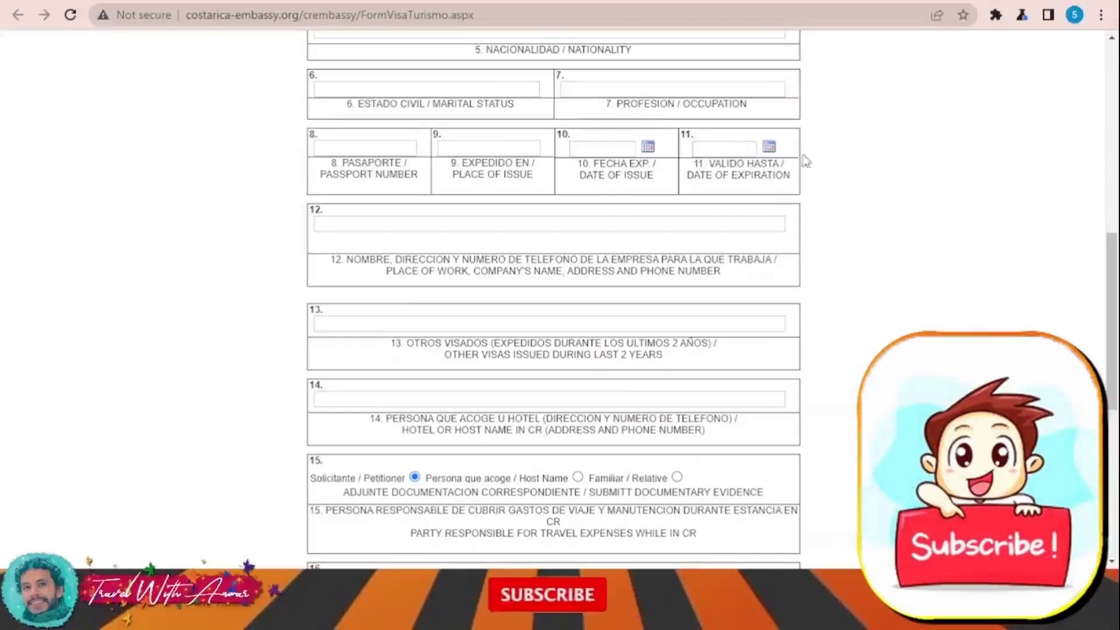
Scroll to the end of the blank tourist visa form and print it with the Imprimir button
scroll(787, 175, "down", 1)
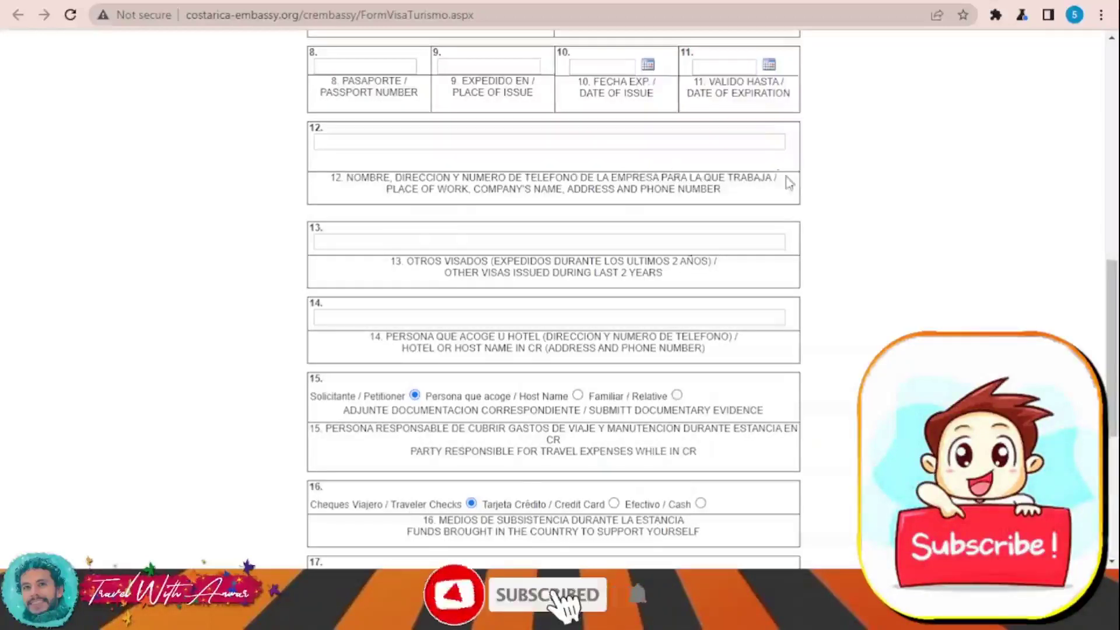
scroll(698, 188, "down", 1)
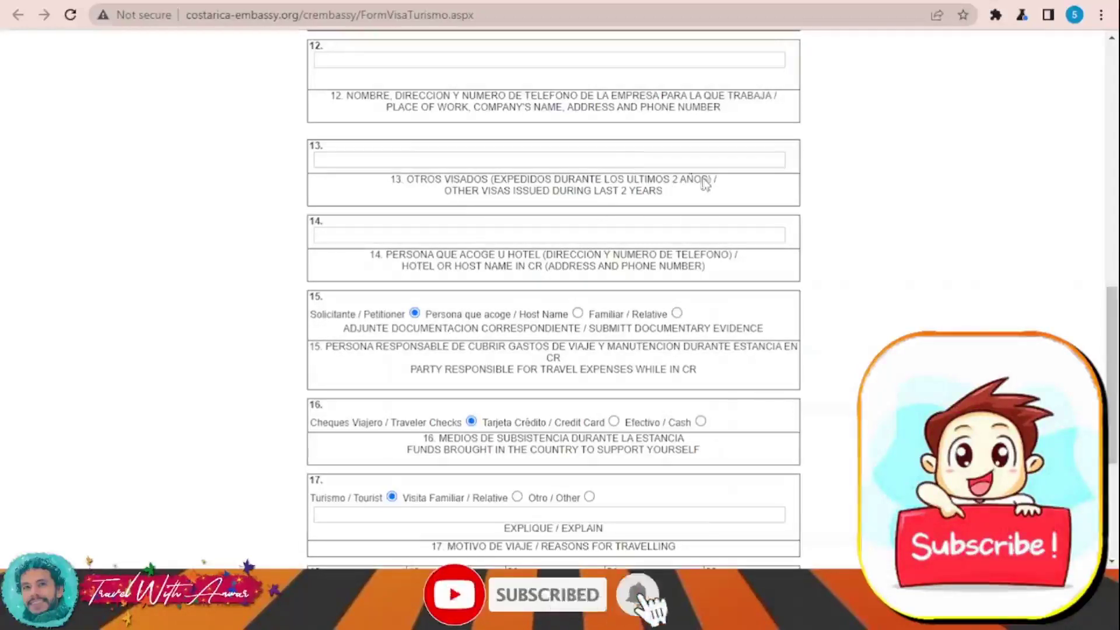
scroll(584, 204, "down", 2)
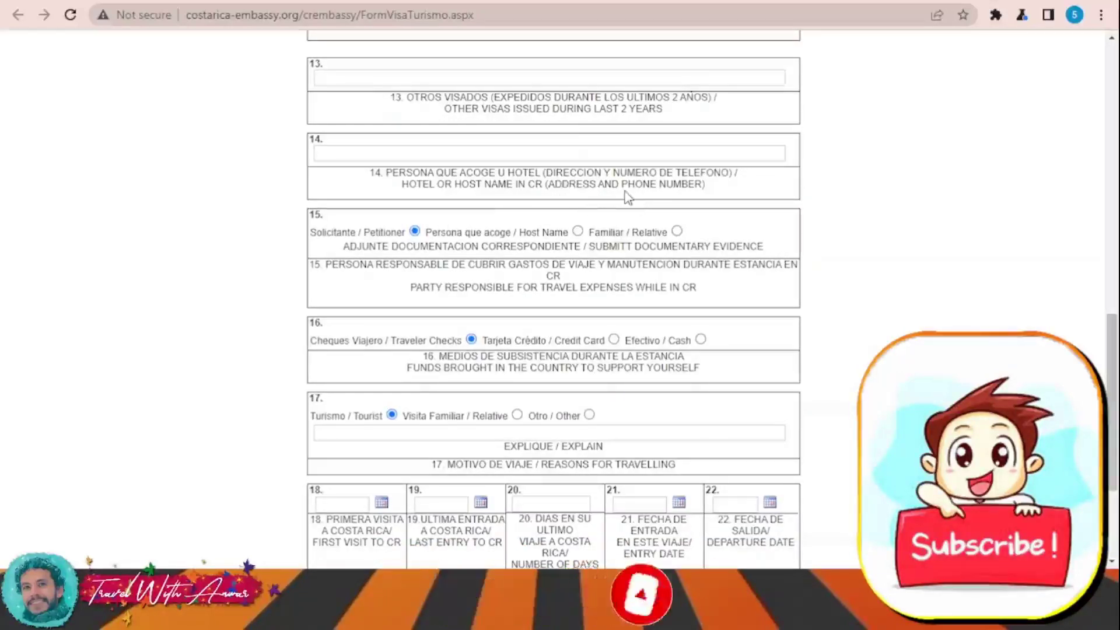
scroll(625, 195, "down", 2)
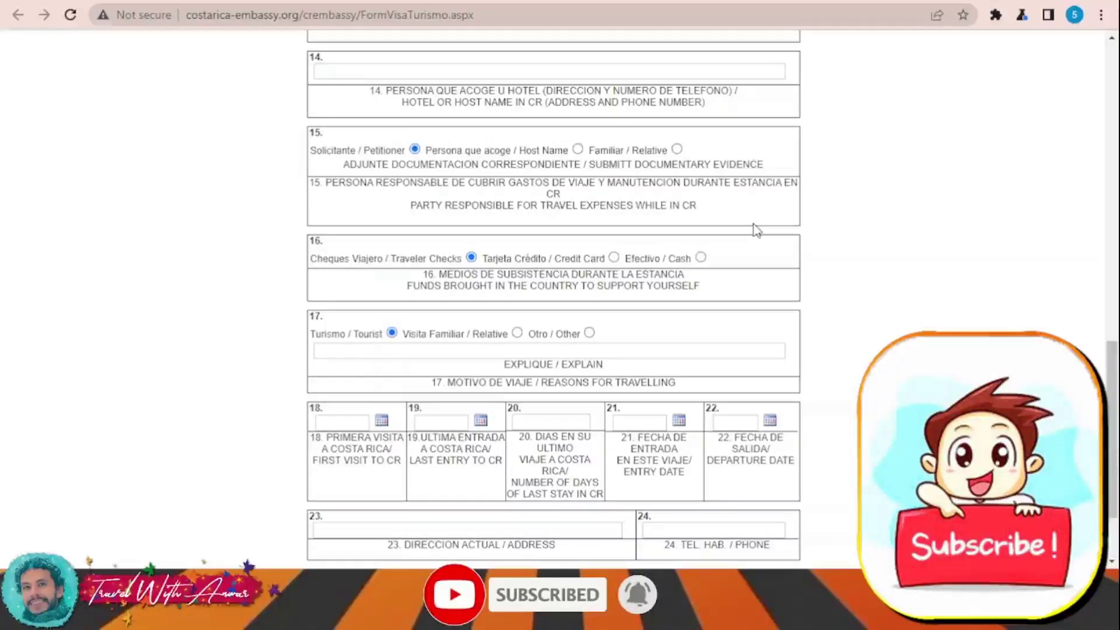
scroll(755, 230, "down", 2)
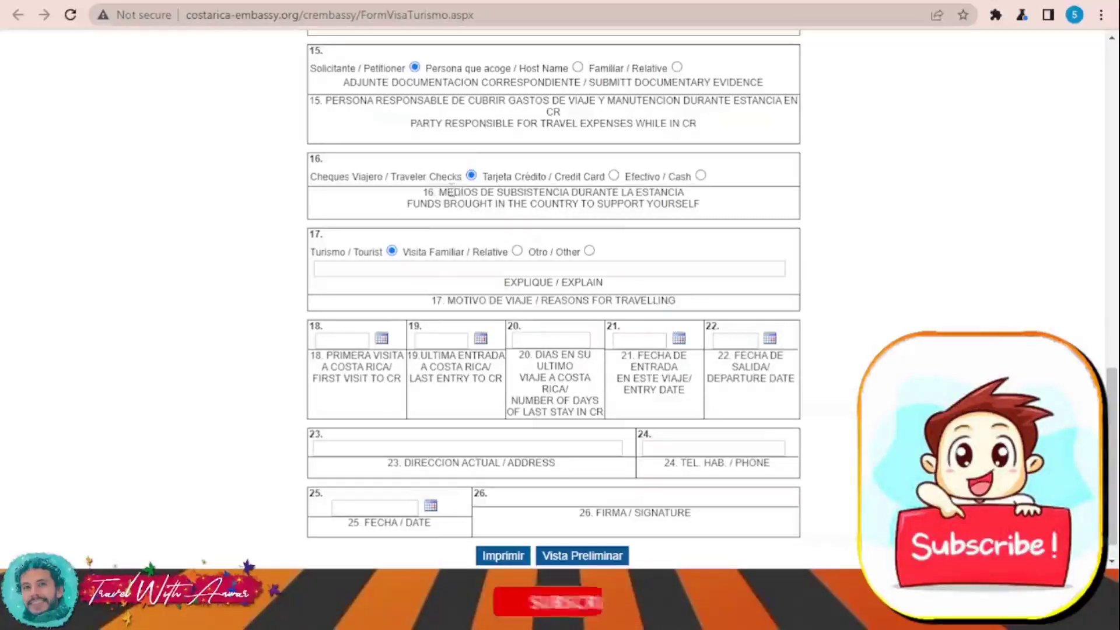
scroll(765, 225, "down", 1)
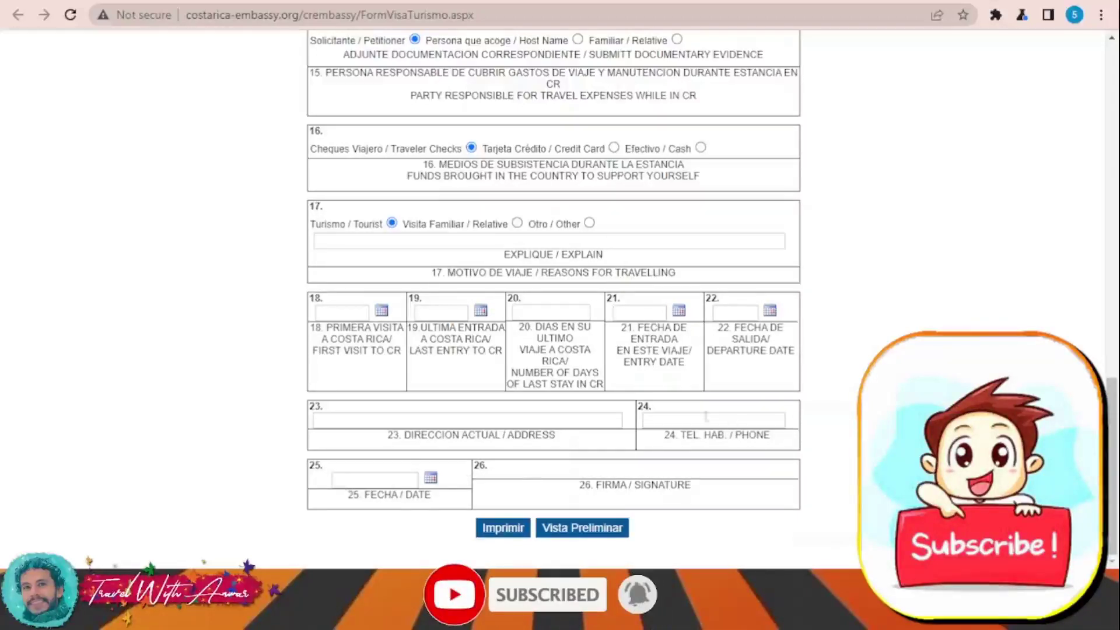
left_click(502, 529)
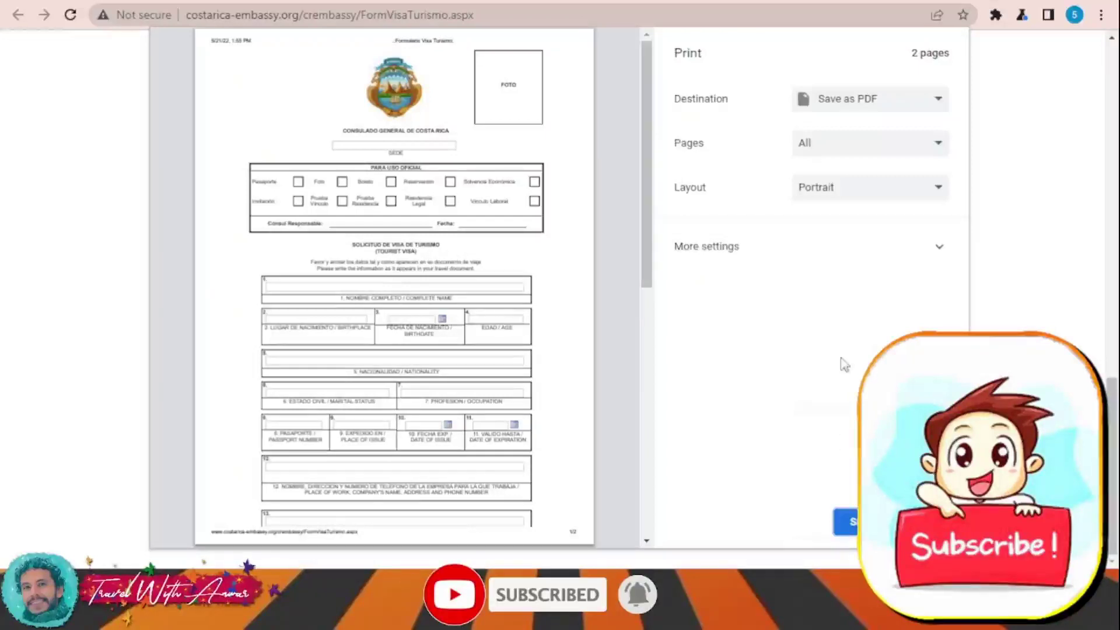
Look through the two-page print preview of the visa form, then close it
scroll(454, 245, "down", 8)
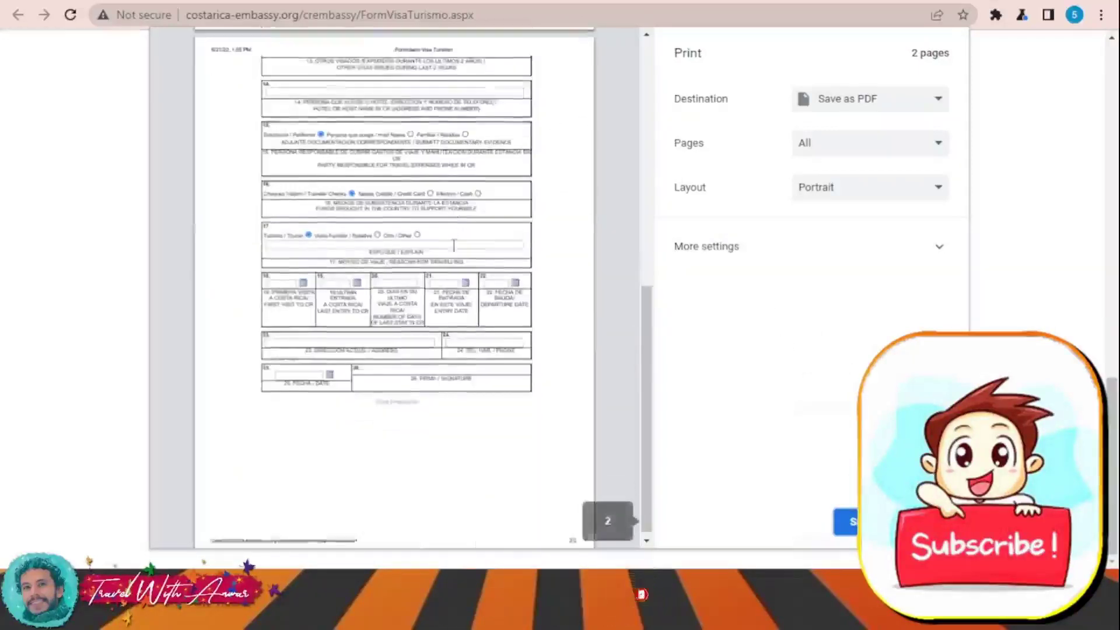
scroll(454, 245, "up", 8)
scroll(453, 245, "down", 5)
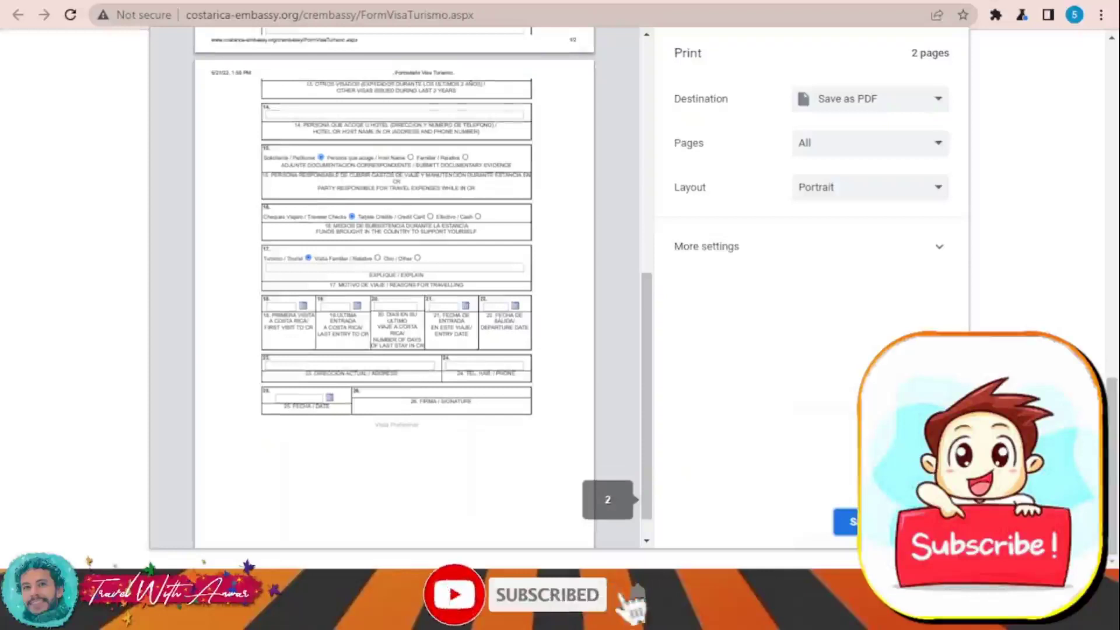
key("Escape")
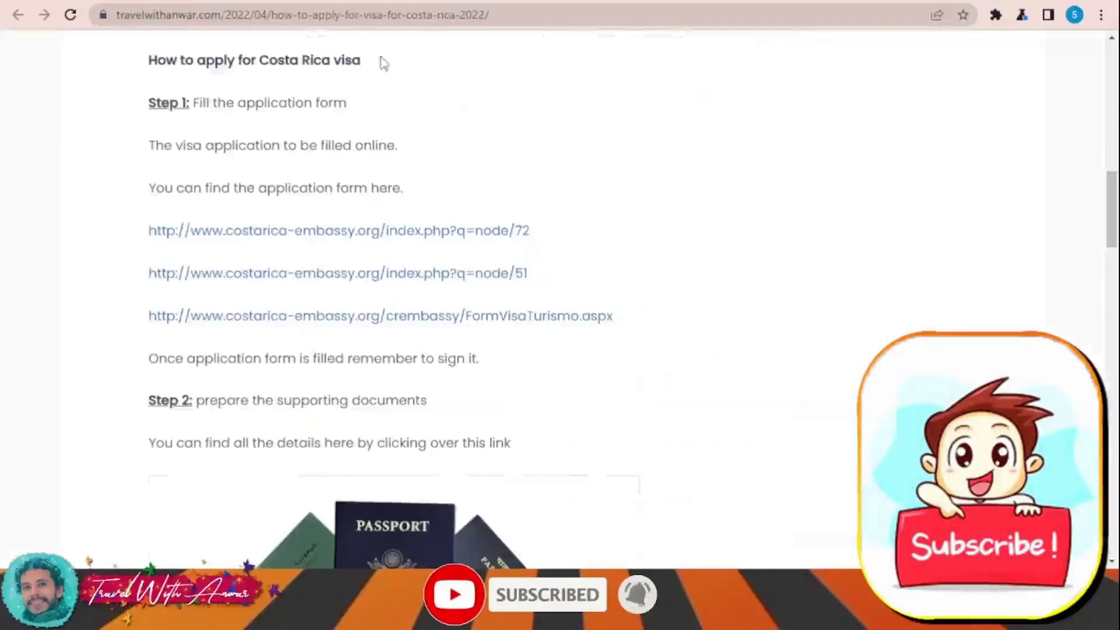
Back in the blog, follow the Step 3 rree.go.cr link to the ministry's consulate contacts
scroll(821, 280, "down", 10)
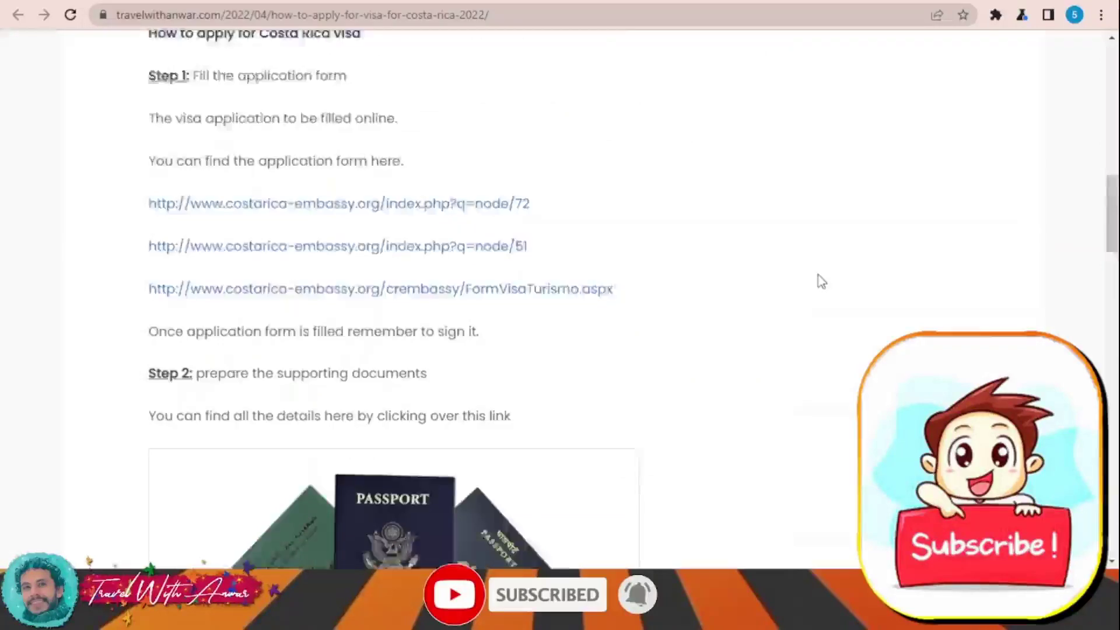
scroll(821, 280, "down", 3)
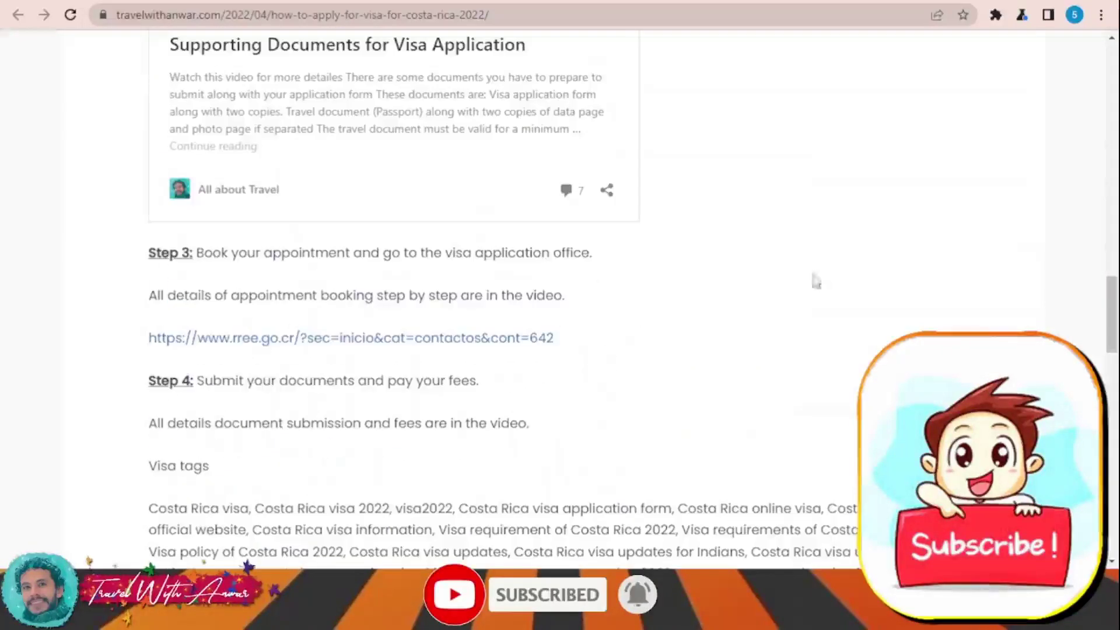
left_click(390, 340)
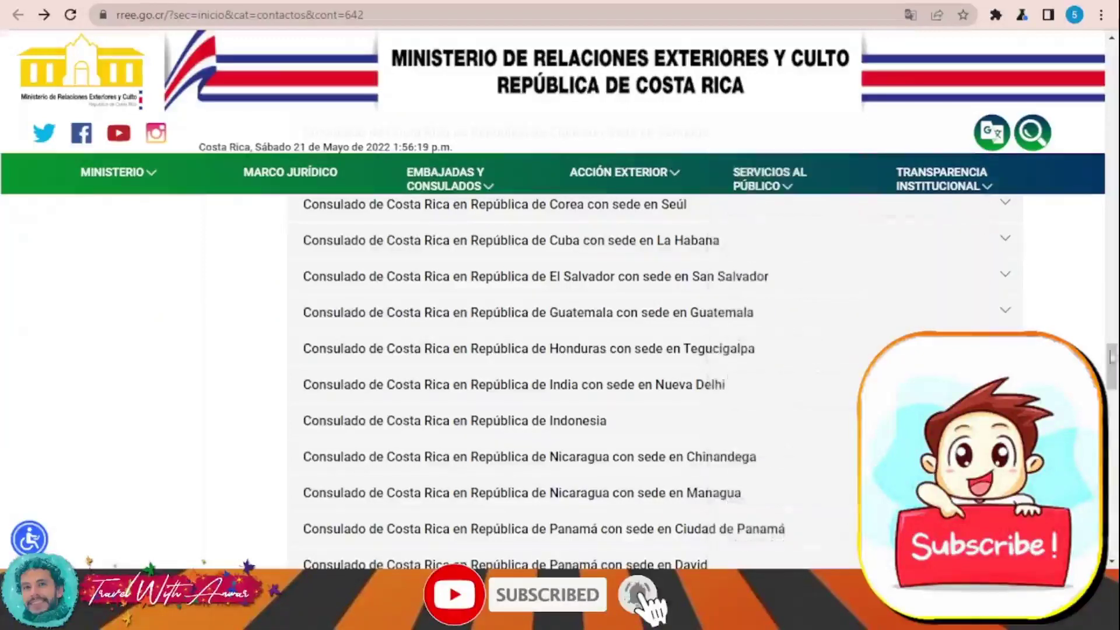
Expand the 'Consulado de Costa Rica en República de India con sede en Nueva Delhi' entry
scroll(1093, 358, "up", 4)
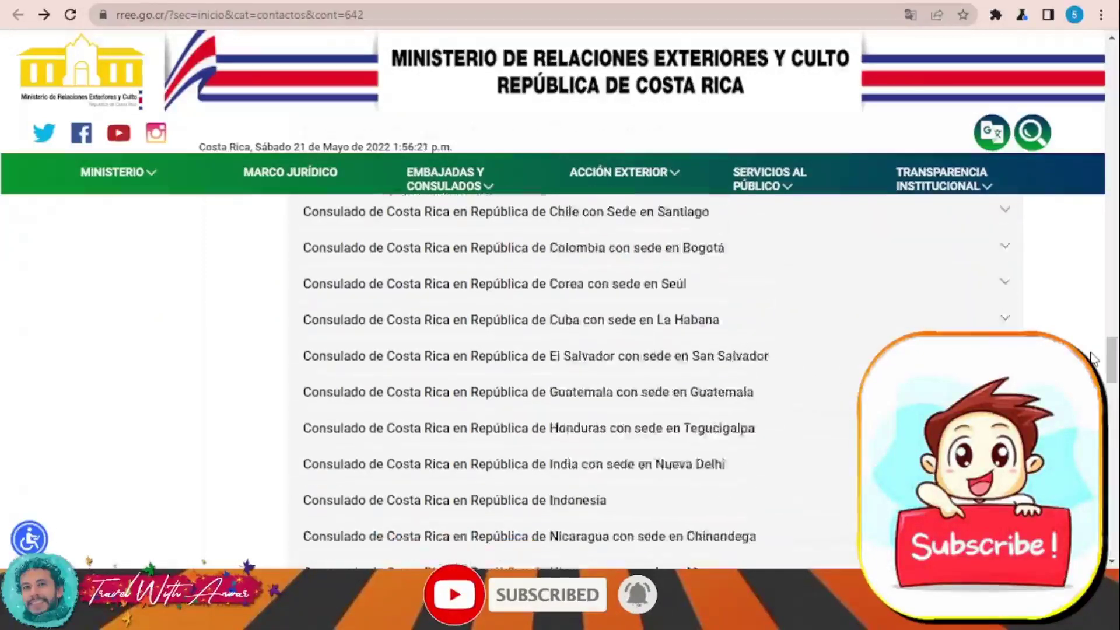
scroll(1093, 357, "up", 3)
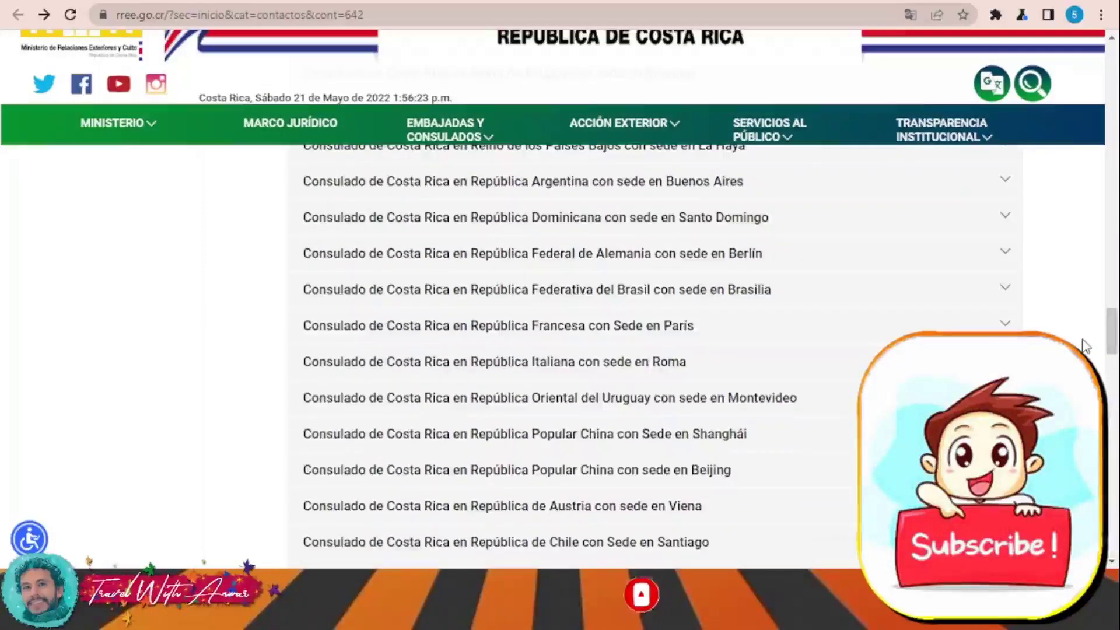
scroll(1085, 347, "down", 1)
scroll(692, 393, "down", 1)
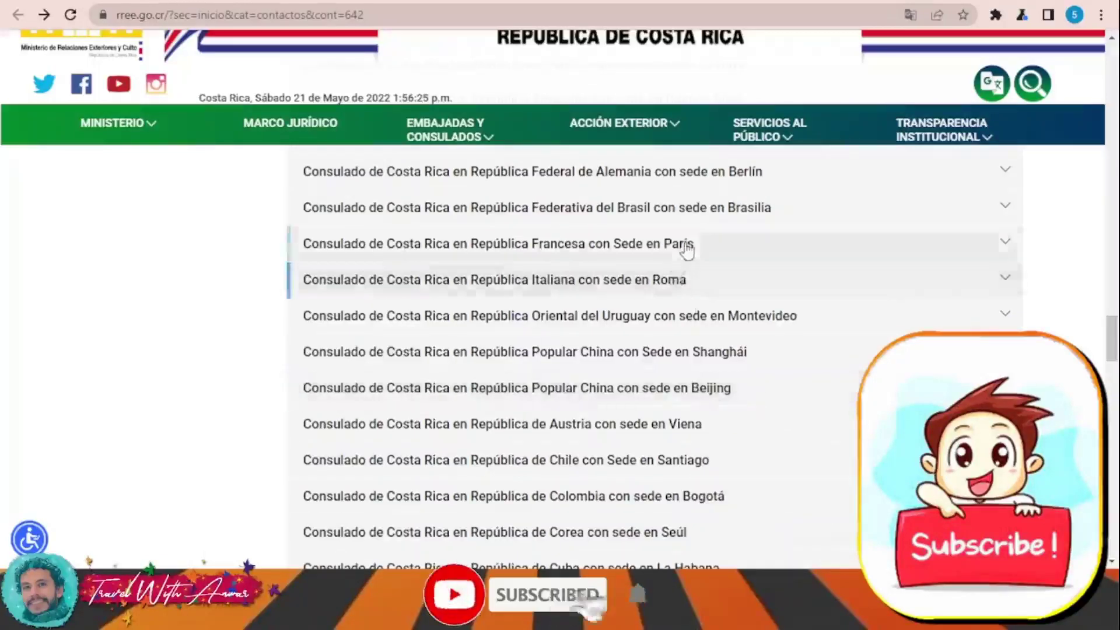
scroll(759, 369, "down", 1)
scroll(759, 369, "down", 2)
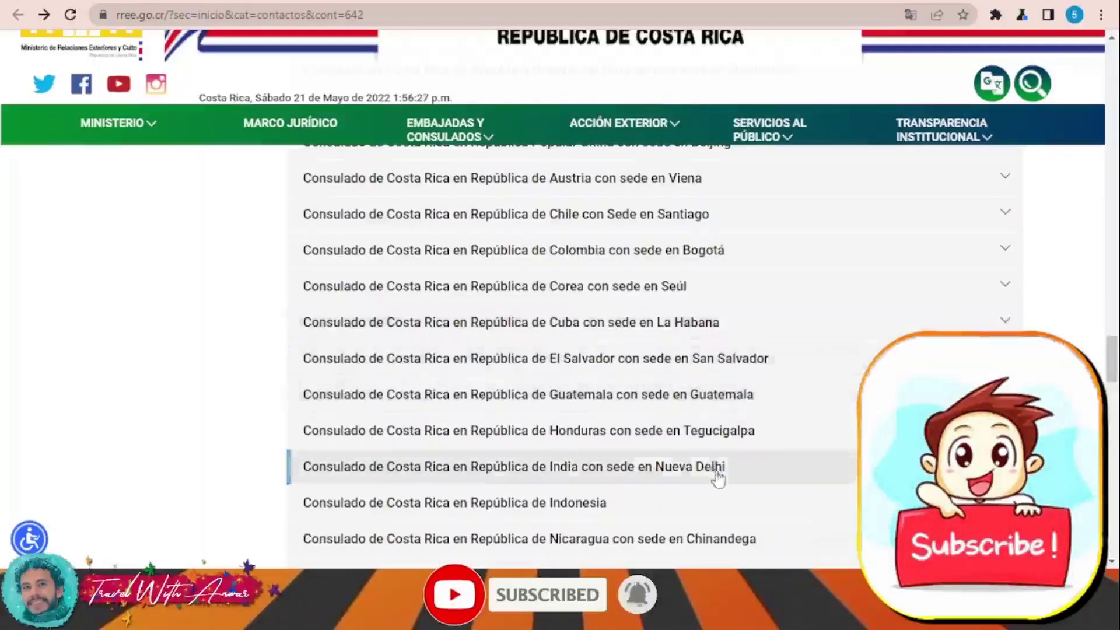
scroll(718, 470, "down", 4)
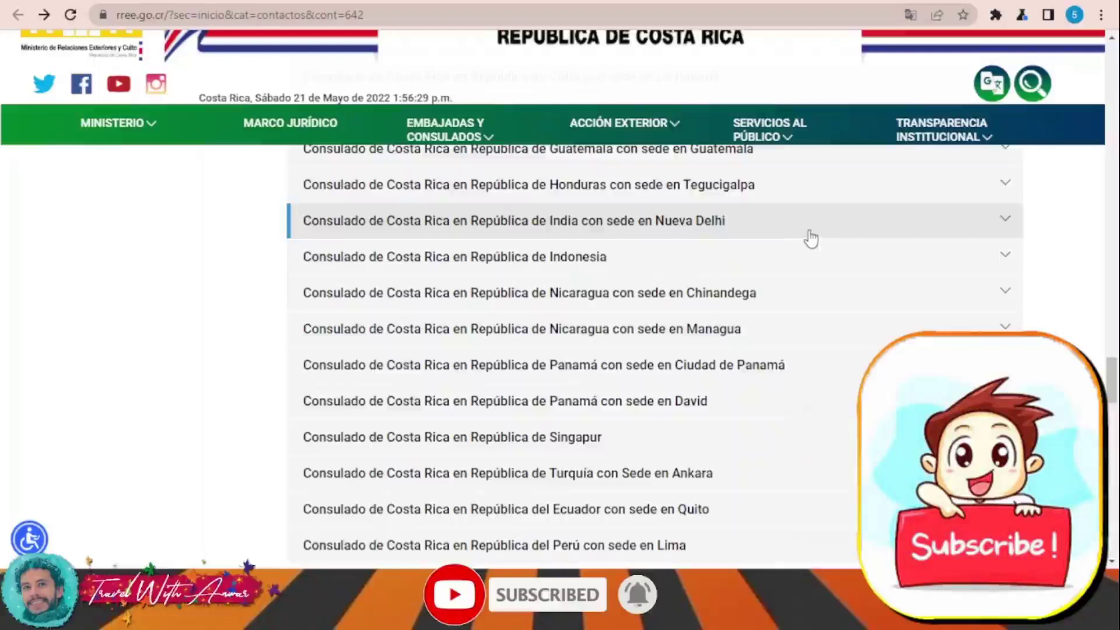
left_click(867, 235)
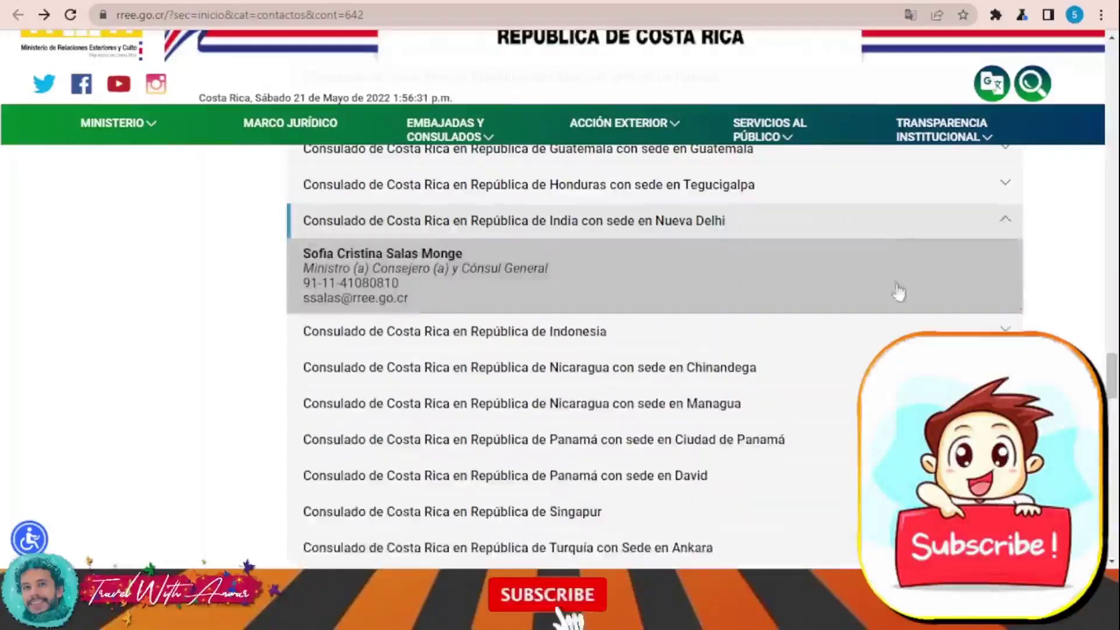